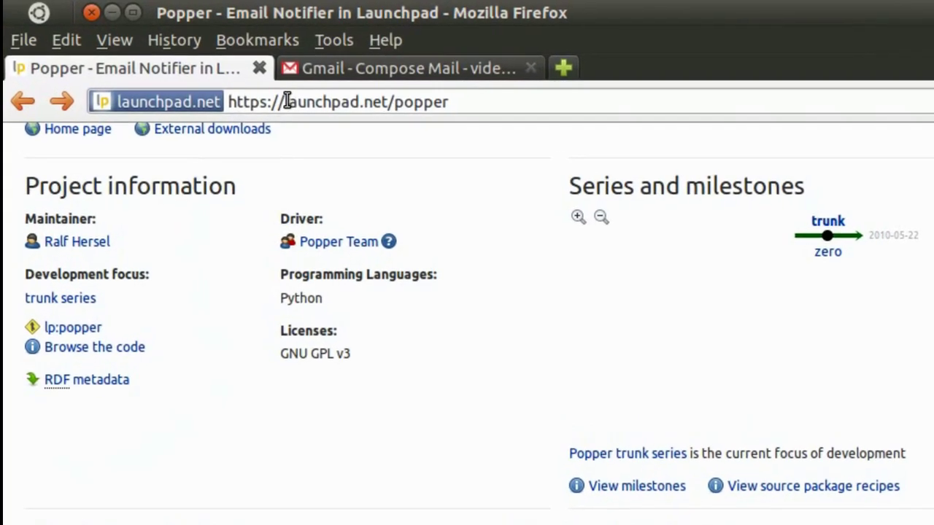
- Highlight the site name in the Launchpad page address, then clear the selection
drag(285, 102, 391, 102)
click(391, 102)
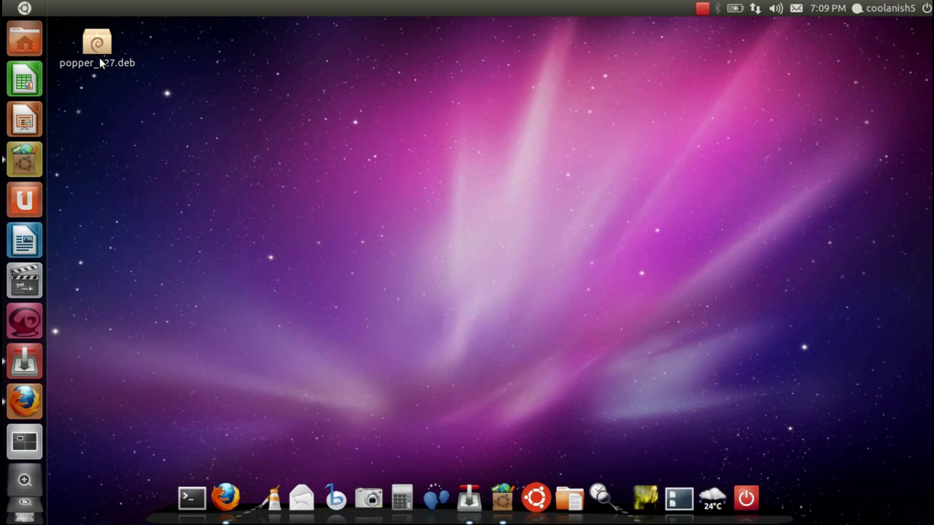
- Open popper_027.deb in Ubuntu Software Centre and start installing it
click(99, 59)
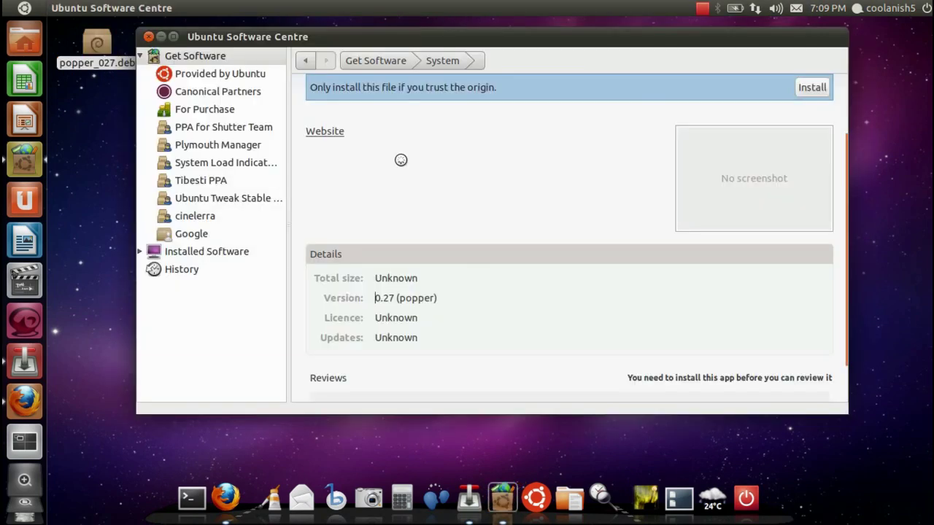
drag(367, 31, 362, 53)
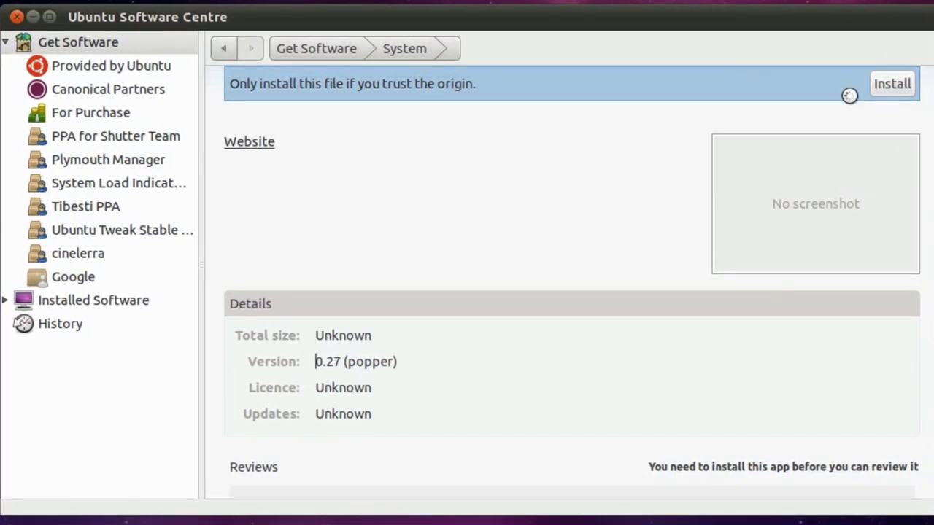
click(892, 85)
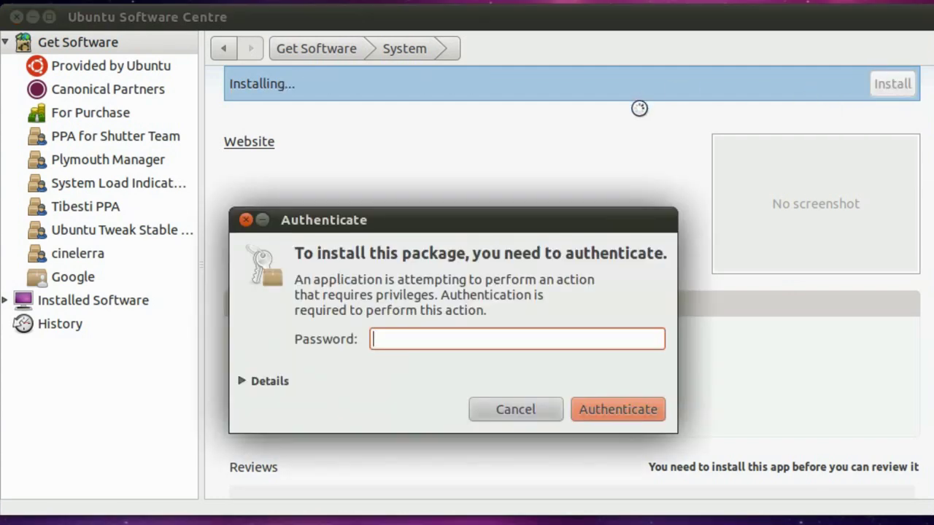
- Authorise the install with the account password, reaching the bad-quality package warning
drag(523, 208, 579, 145)
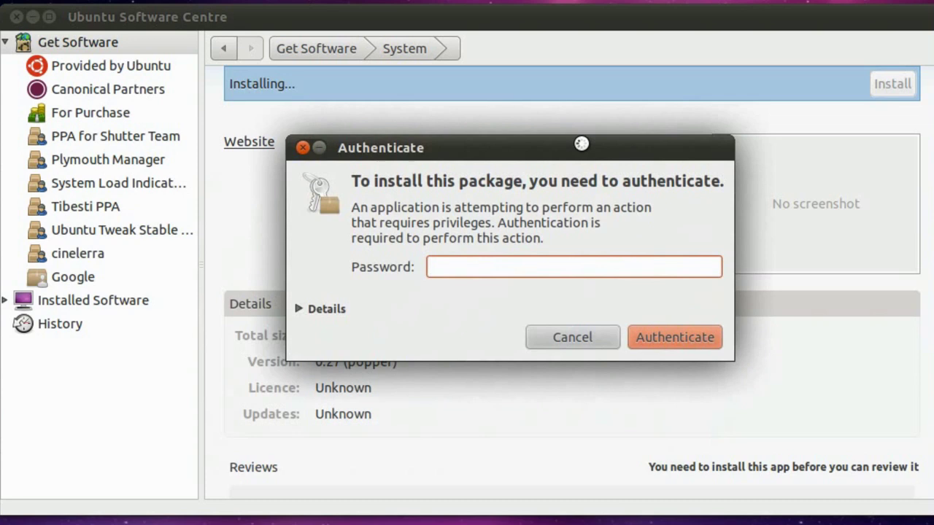
text(aaaaaaaaaa)
key(Return)
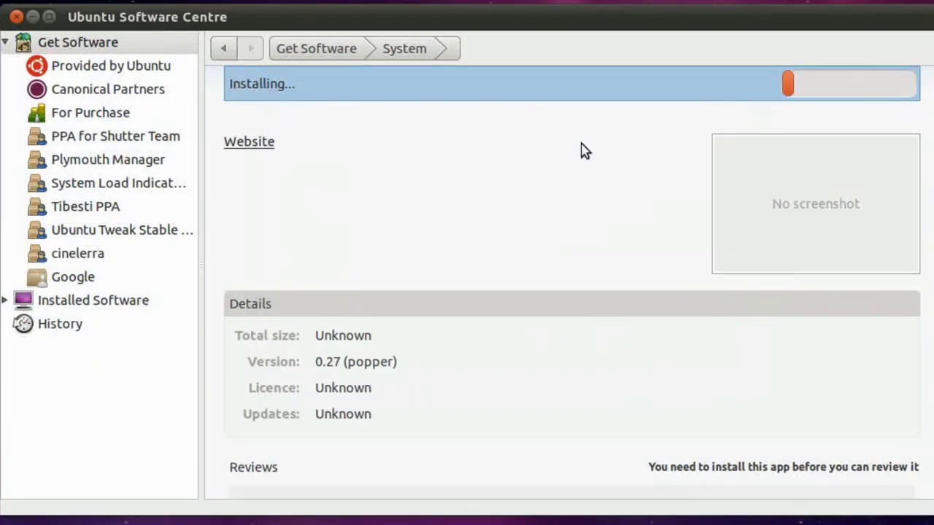
drag(641, 27, 642, 45)
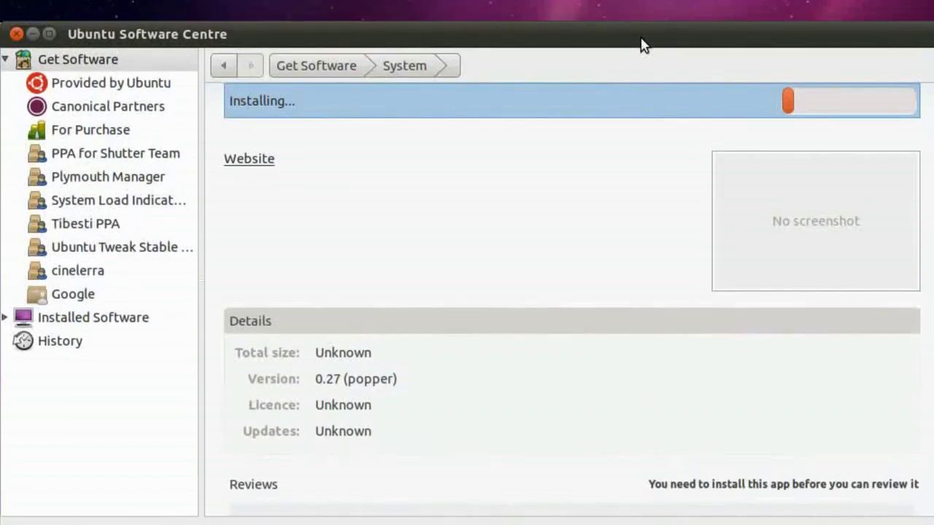
mouse_move(428, 172)
mouse_down()
mouse_move(473, 124)
mouse_move(554, 81)
mouse_up()
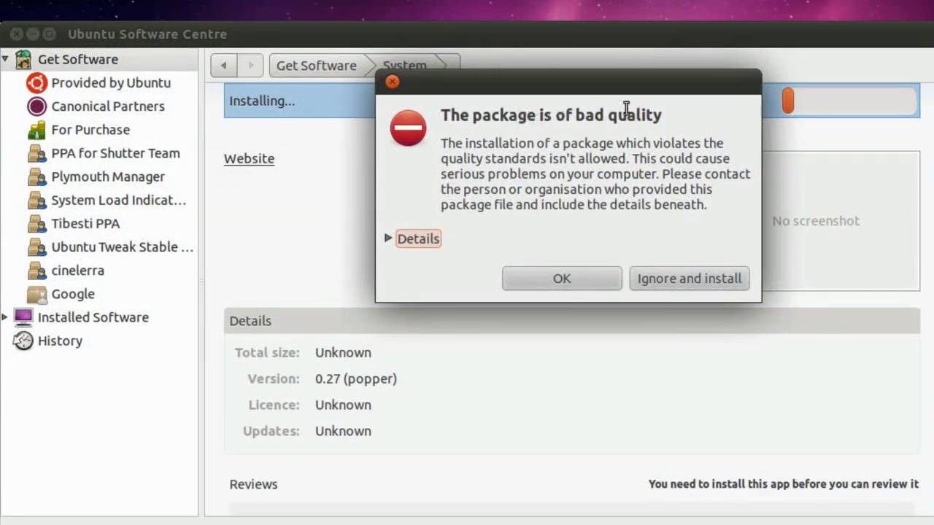
- Install popper despite the quality warning and confirm version 0.27 is installed
click(672, 280)
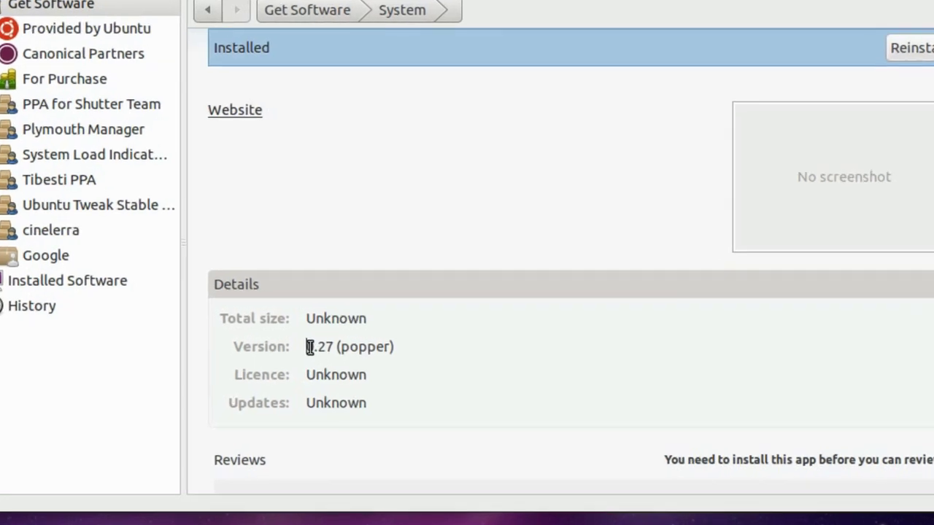
drag(312, 356, 335, 355)
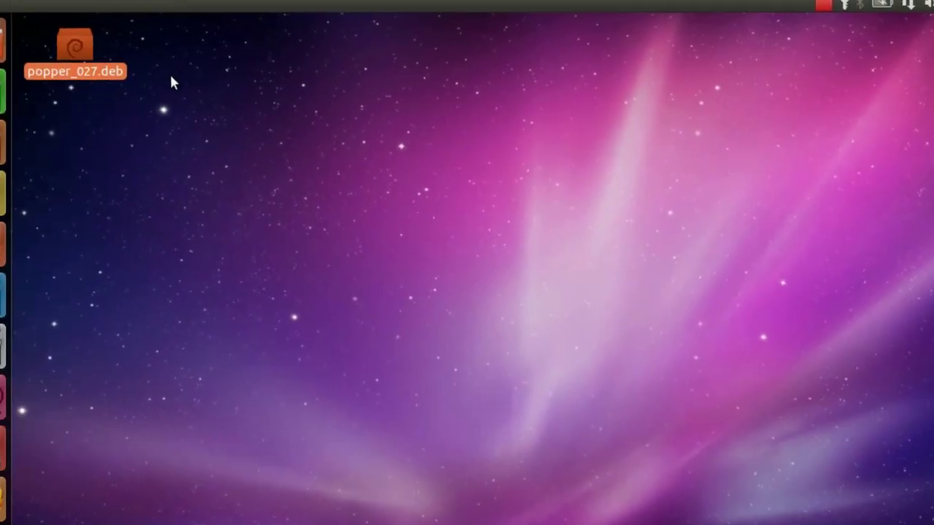
- Launch Synaptic Package Manager from a Dash search for 'syna'
key(super)
text(syn)
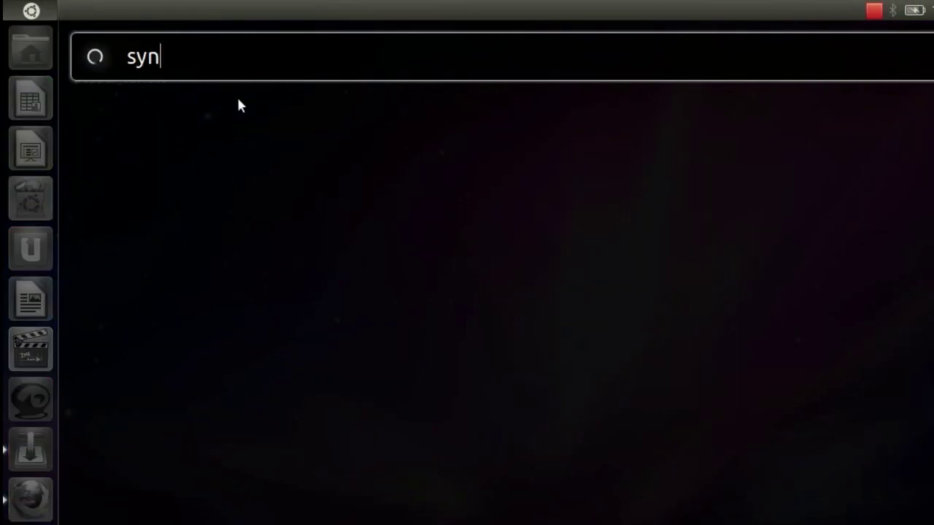
text(a)
key(Return)
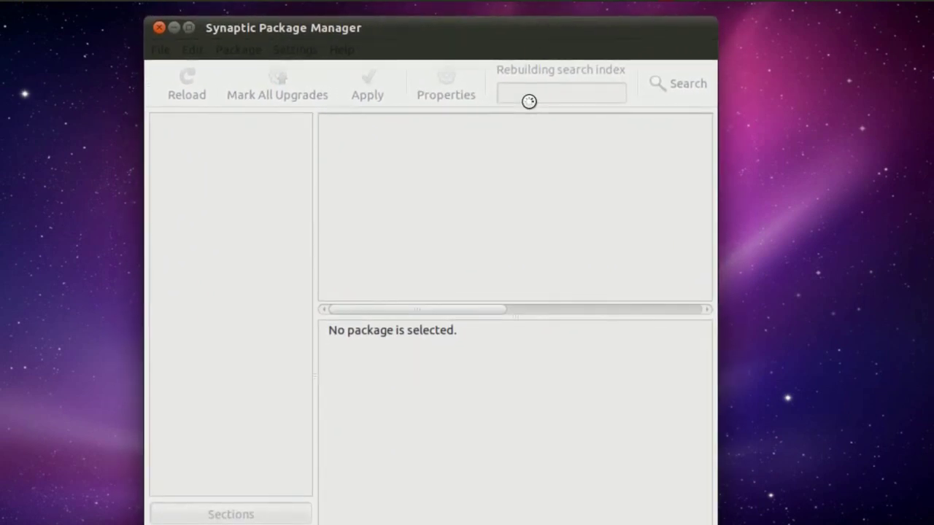
- Quick-filter for 'popper' and select the installed popper 0.27 package to see its description
click(527, 100)
text(pop)
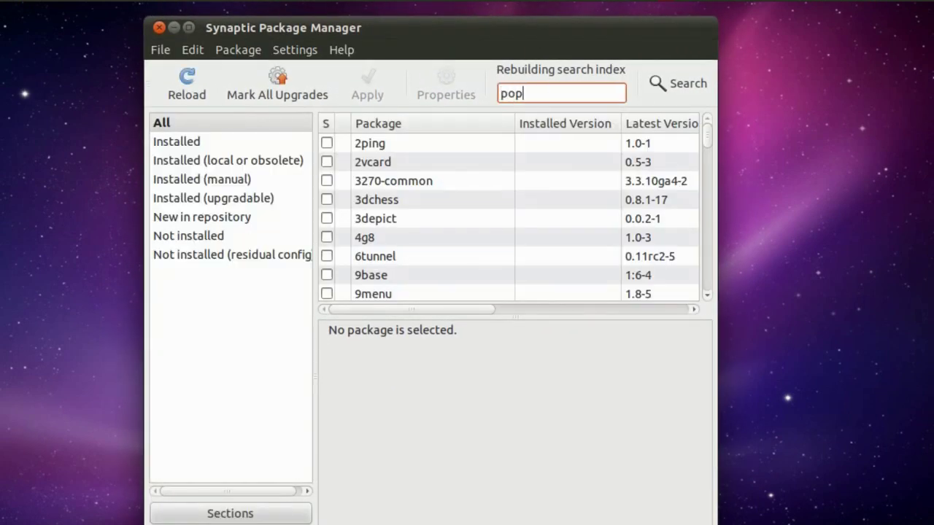
text(per)
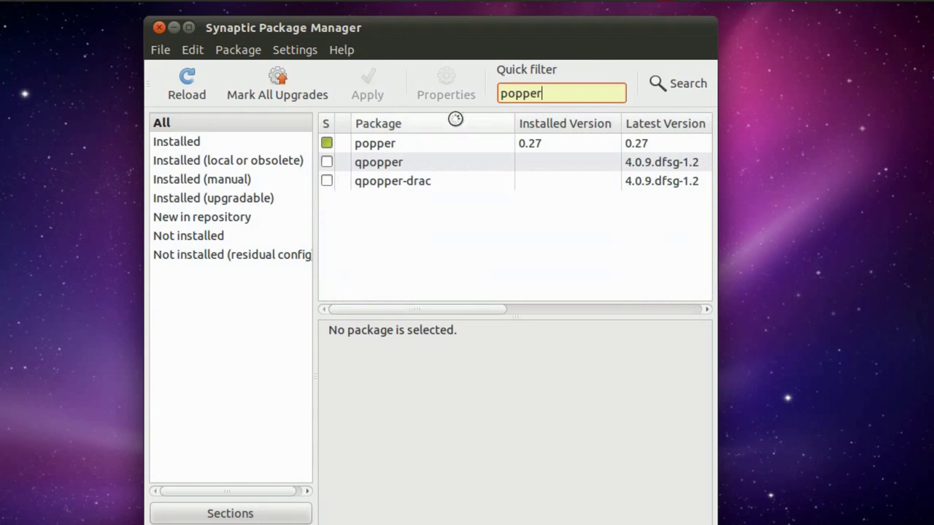
click(440, 142)
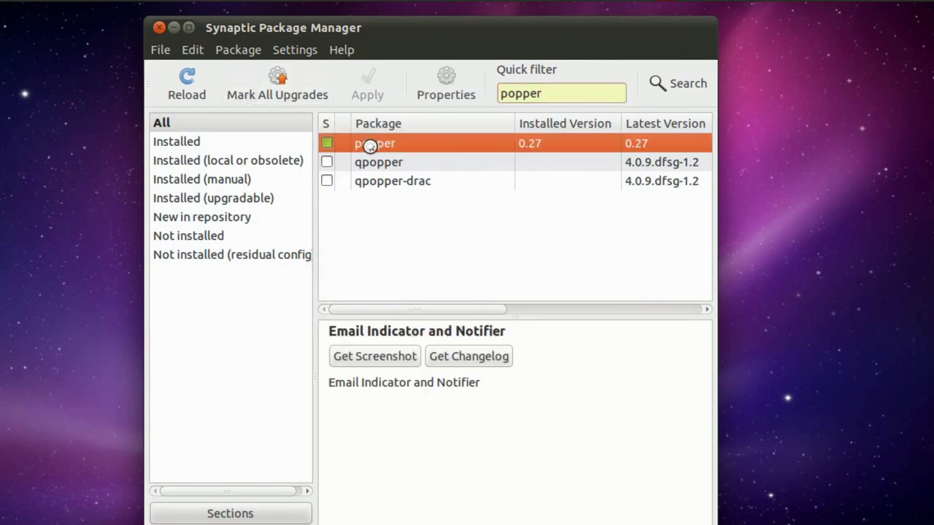
- Open Settings > Repositories, go to Other Software, and start adding a new APT line
click(307, 52)
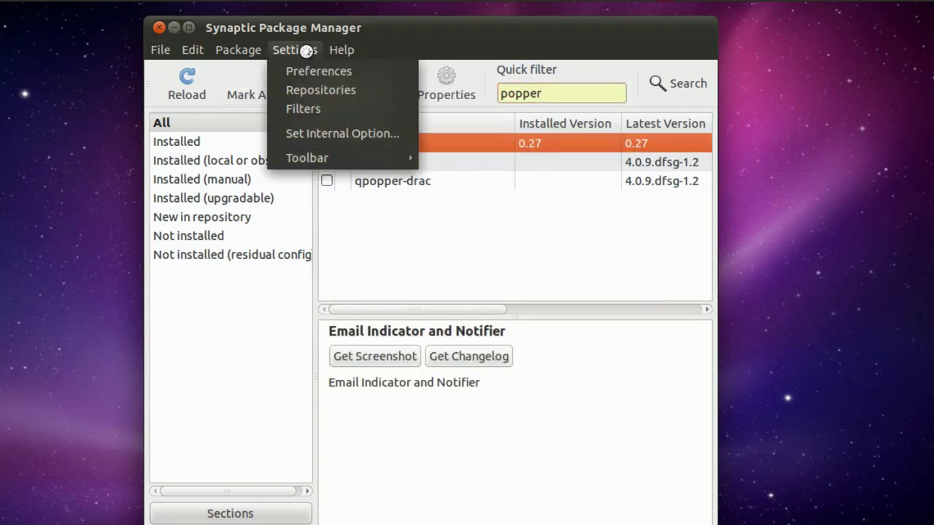
click(394, 36)
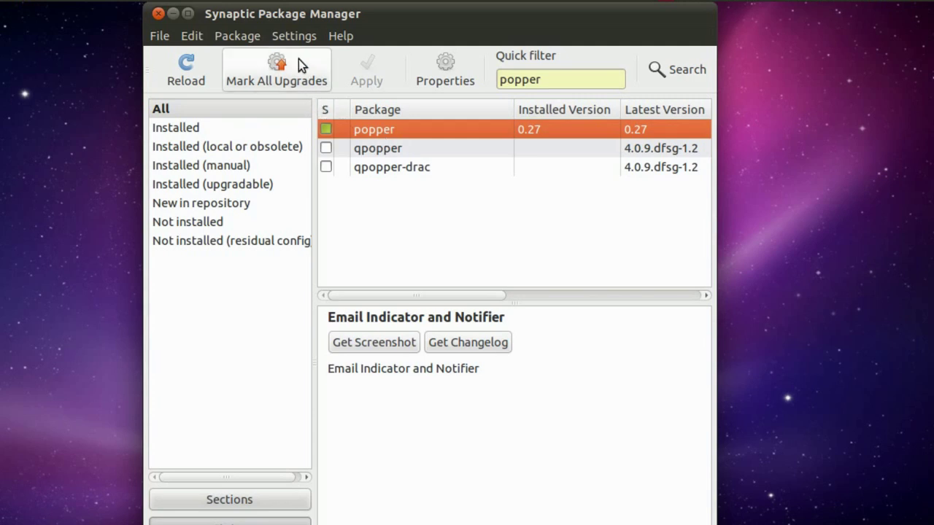
click(294, 35)
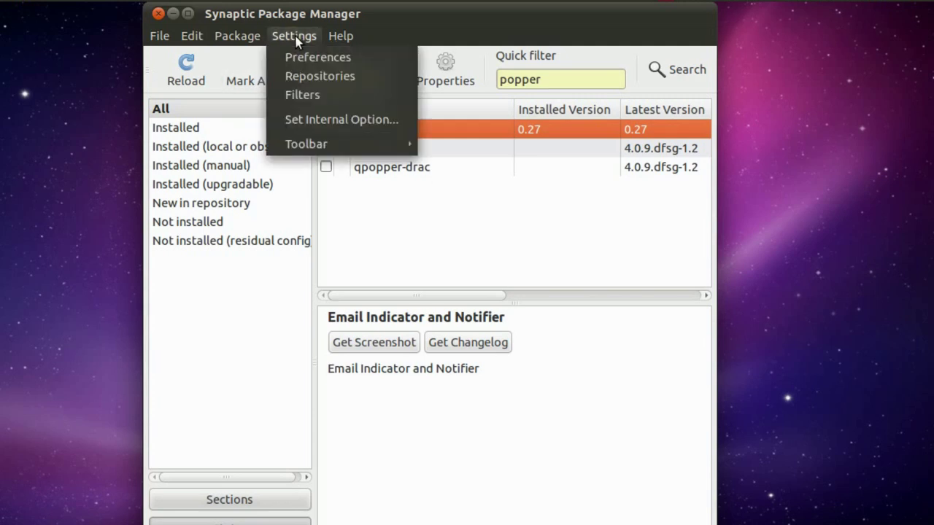
click(305, 75)
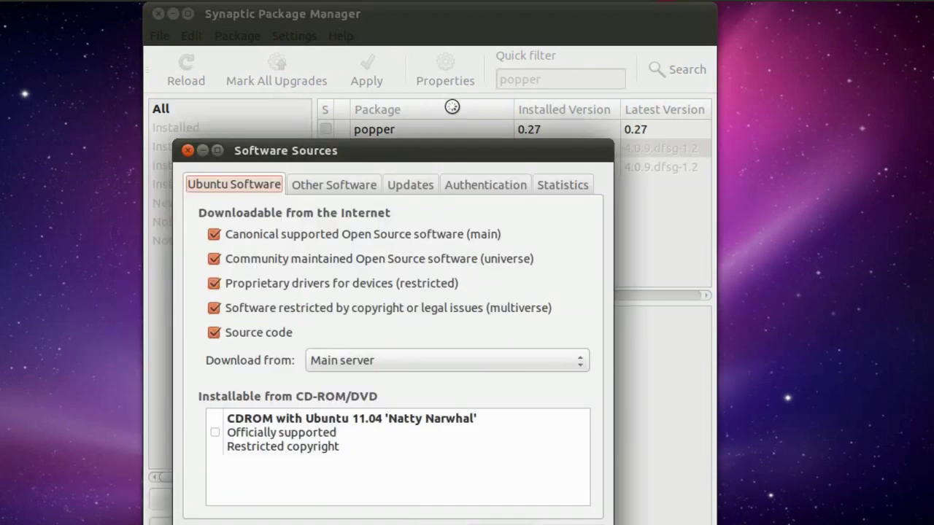
drag(328, 150, 342, 70)
click(342, 105)
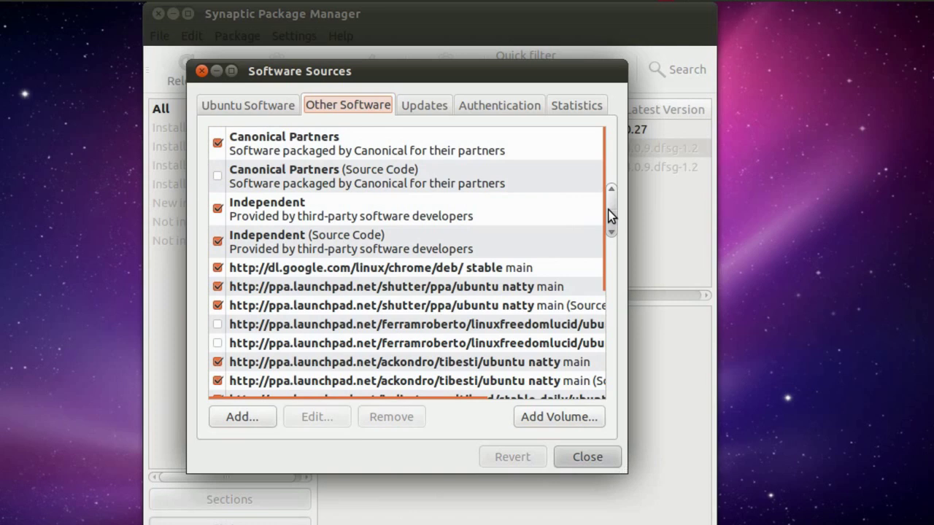
drag(608, 215, 607, 219)
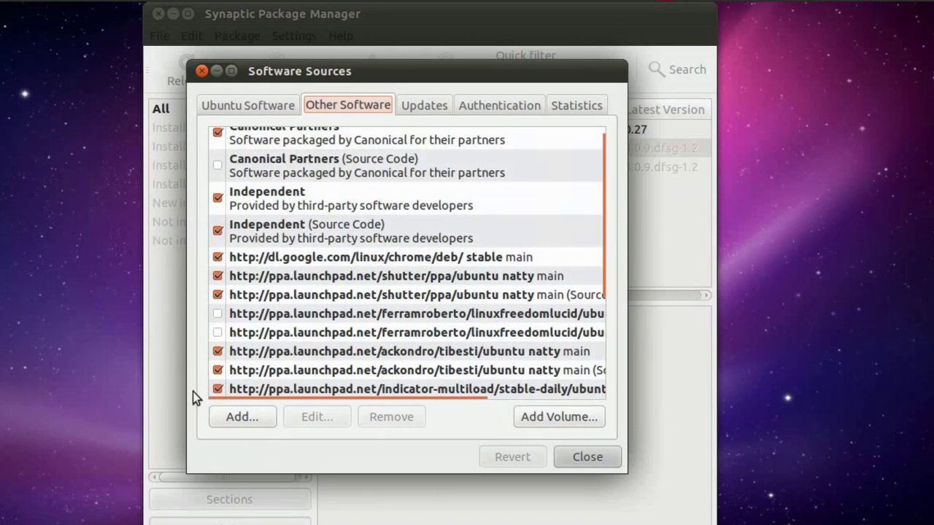
click(235, 420)
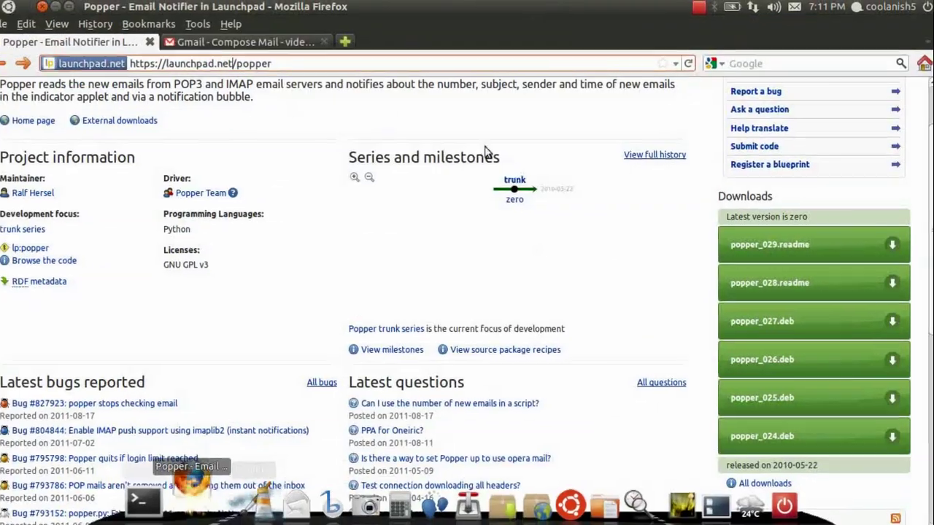
- Open popper_029.readme on Launchpad and copy the line ppa:ralf.hersel/rhersel-ppa
scroll(708, 240, up, 1)
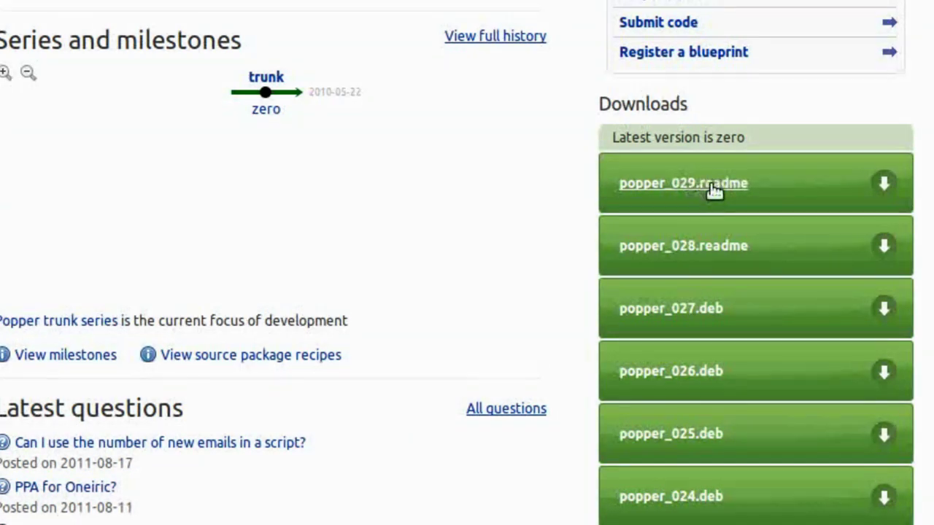
click(706, 190)
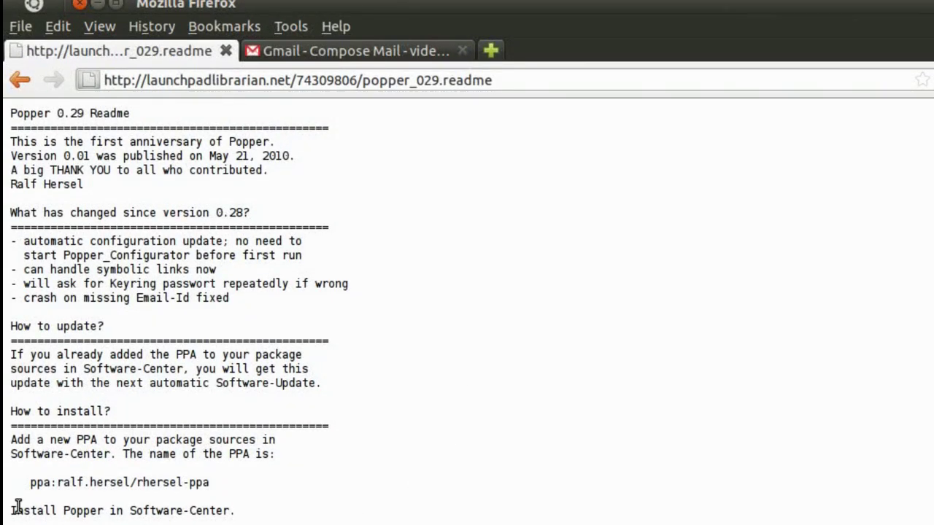
drag(30, 482, 217, 491)
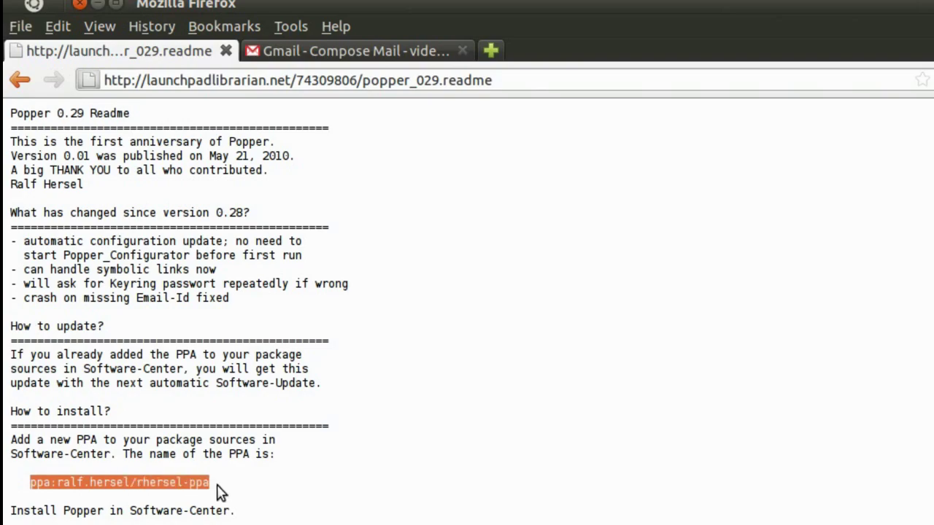
right_click(191, 484)
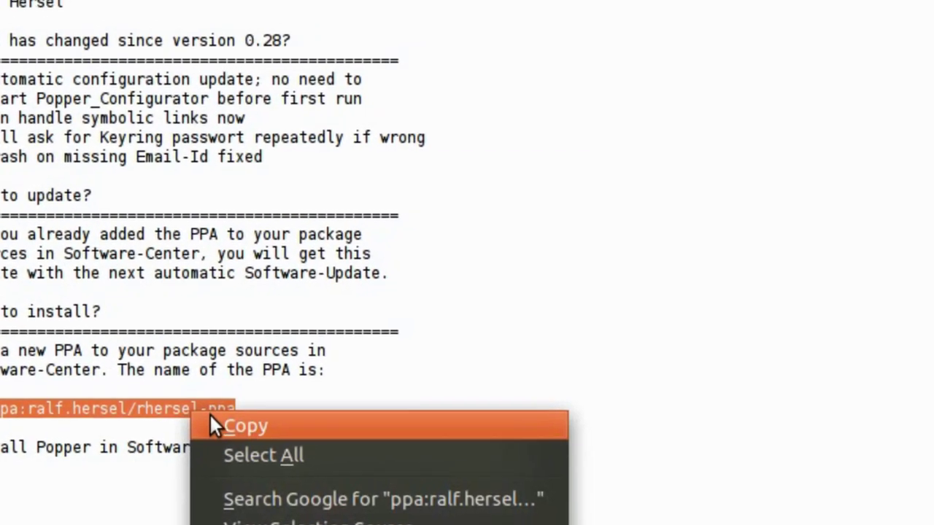
click(210, 417)
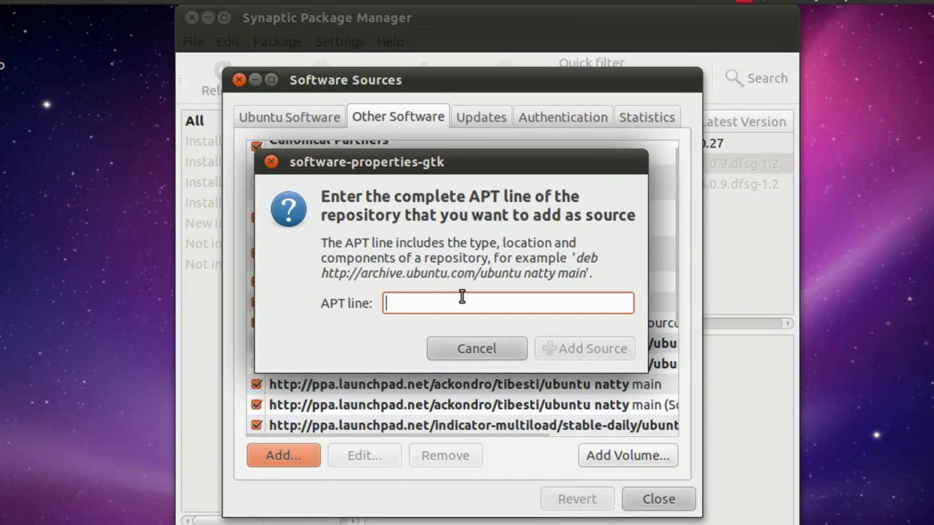
- Paste ppa:ralf.hersel/rhersel-ppa into the APT line and add it as a source
right_click(462, 306)
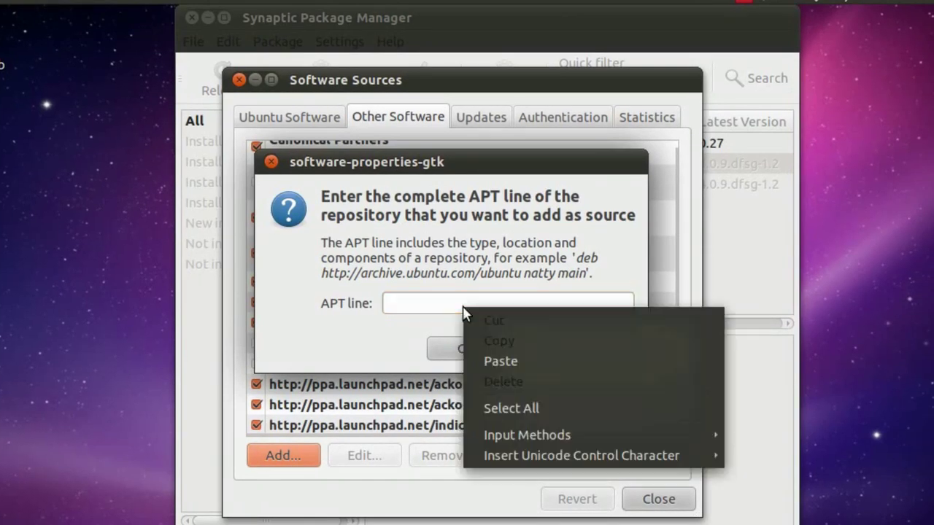
click(499, 359)
click(562, 354)
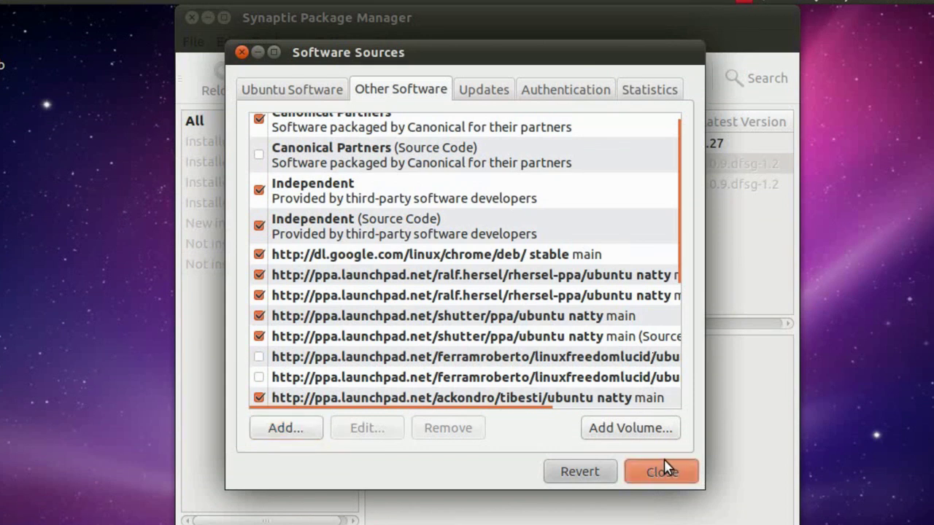
- Close Software Sources and dismiss the 'Repositories changed' notice
click(665, 465)
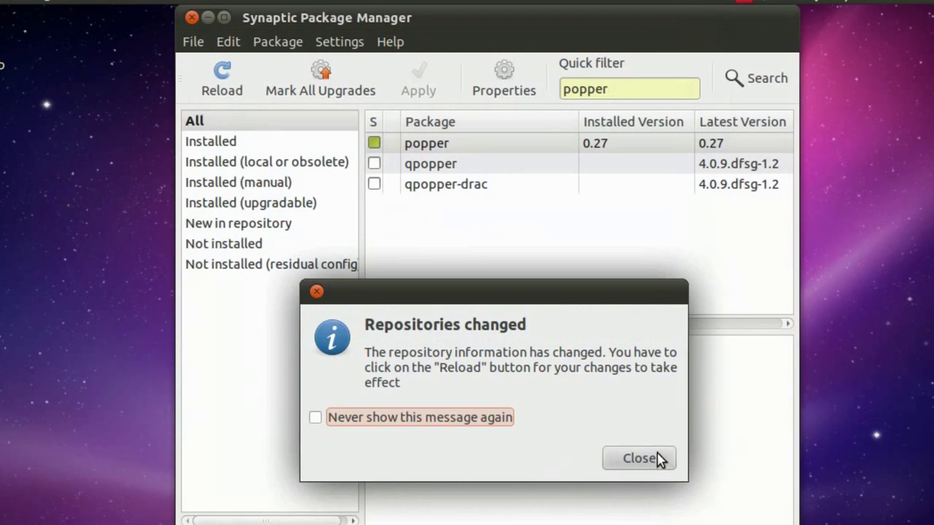
mouse_move(447, 291)
mouse_down()
mouse_move(453, 211)
mouse_move(431, 229)
mouse_up()
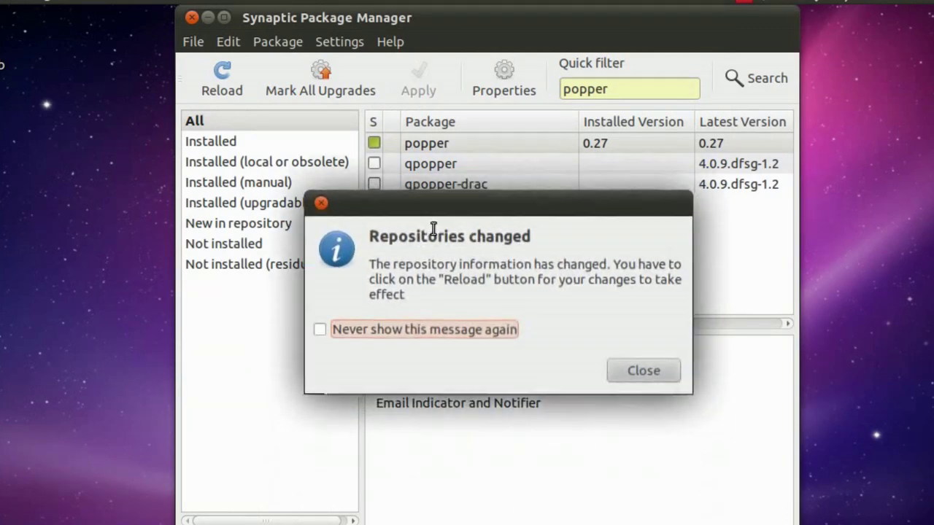
click(640, 372)
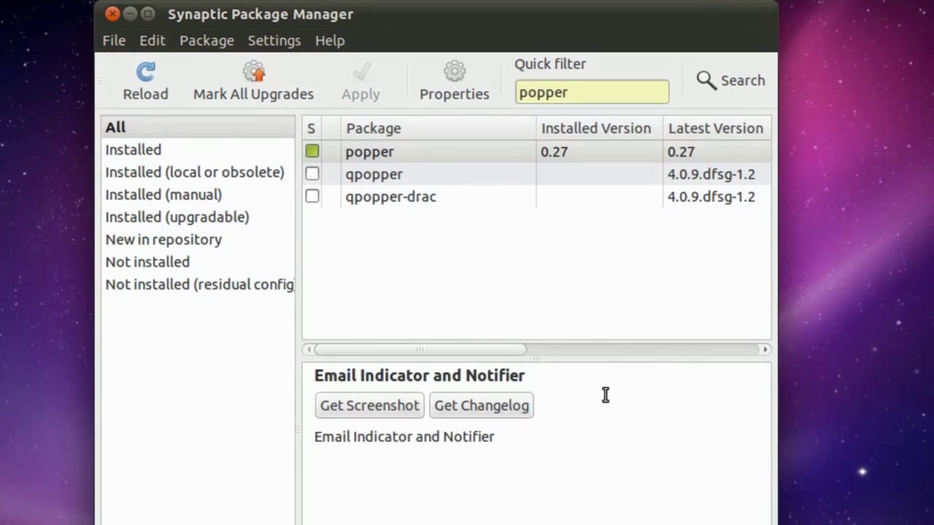
- Reload Synaptic's package lists so popper 0.29.2 shows as available
click(139, 95)
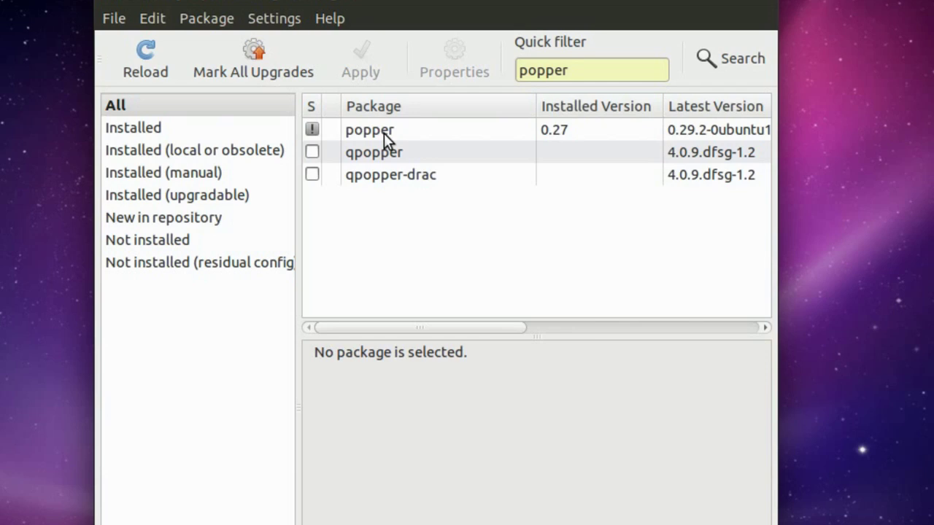
- Mark popper for upgrade and apply it, installing version 0.29.2
click(382, 132)
right_click(380, 128)
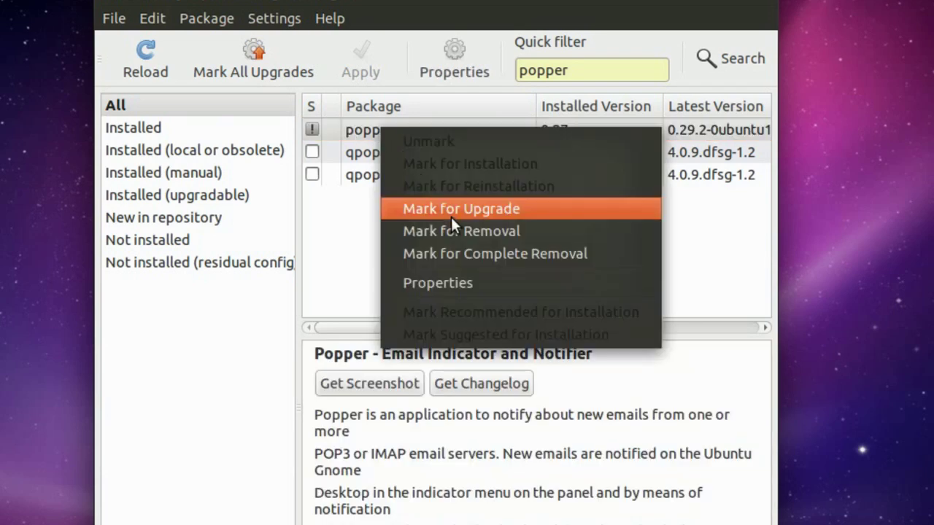
click(452, 211)
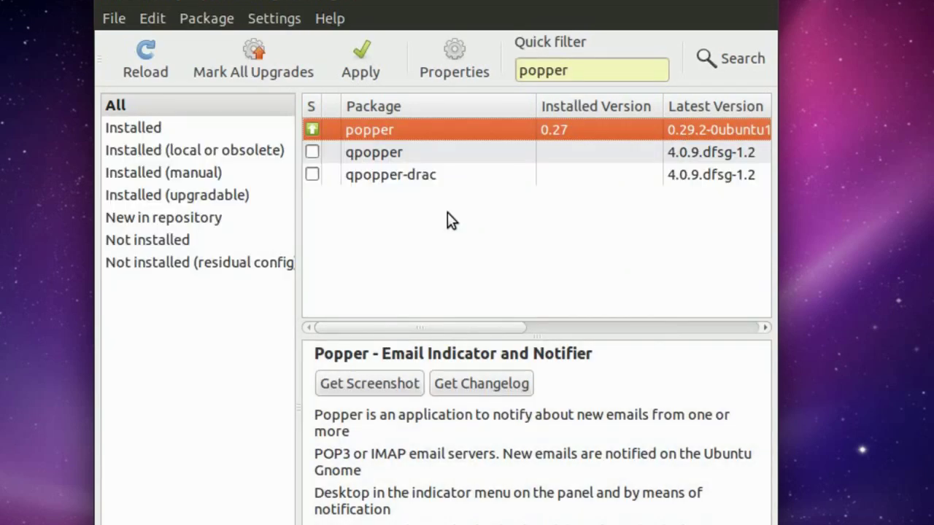
click(365, 70)
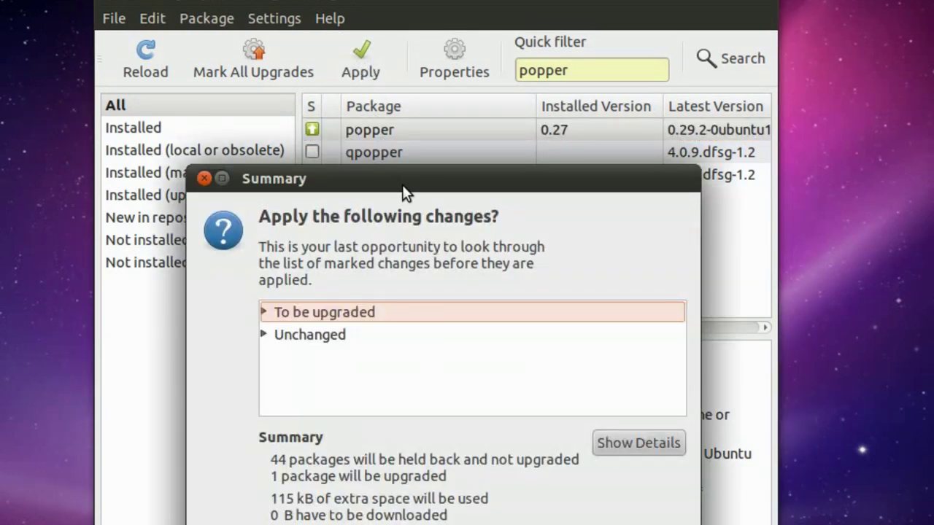
drag(402, 179, 458, 51)
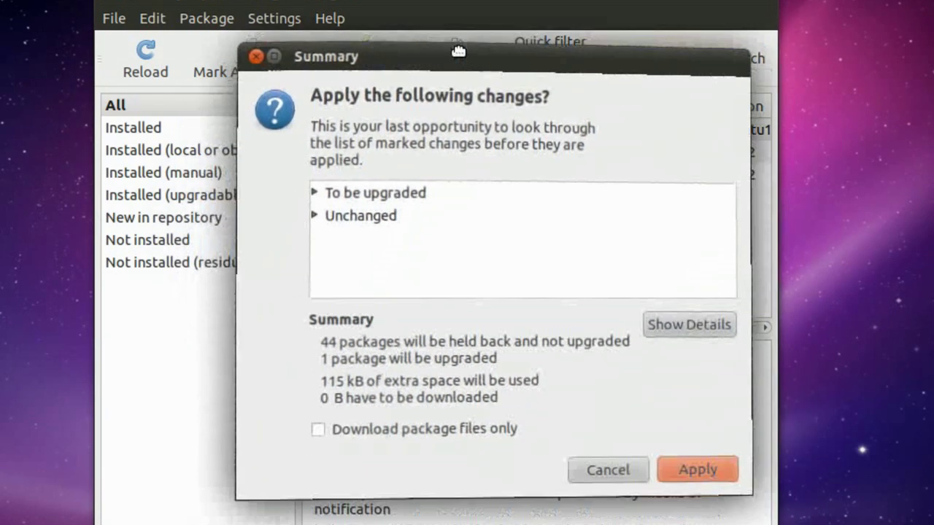
click(705, 467)
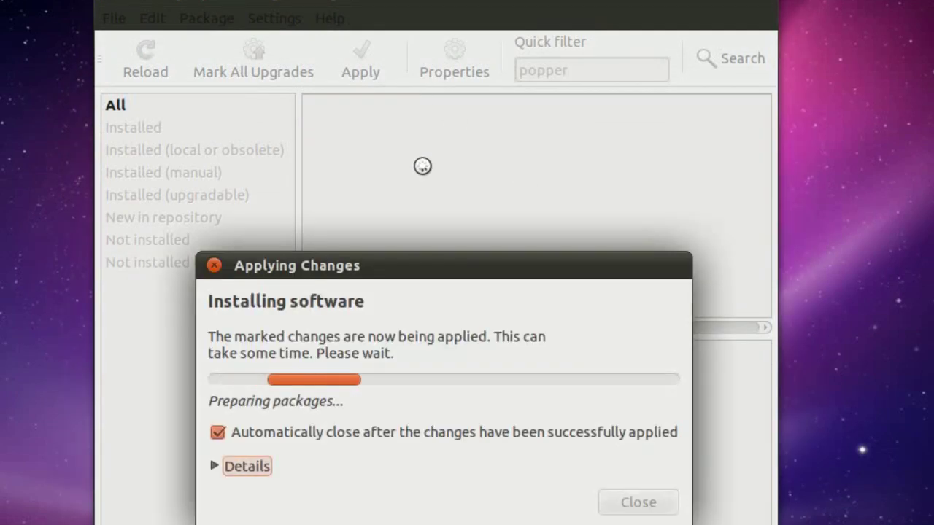
drag(427, 265, 484, 66)
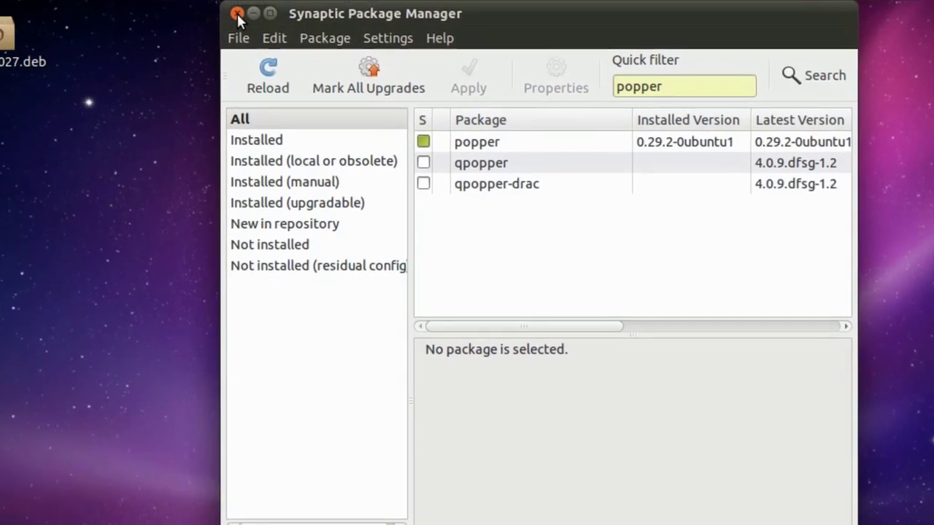
- Close Synaptic, launch Popper Configurator from the Dash, and view the Gmail account under Accounts
click(235, 12)
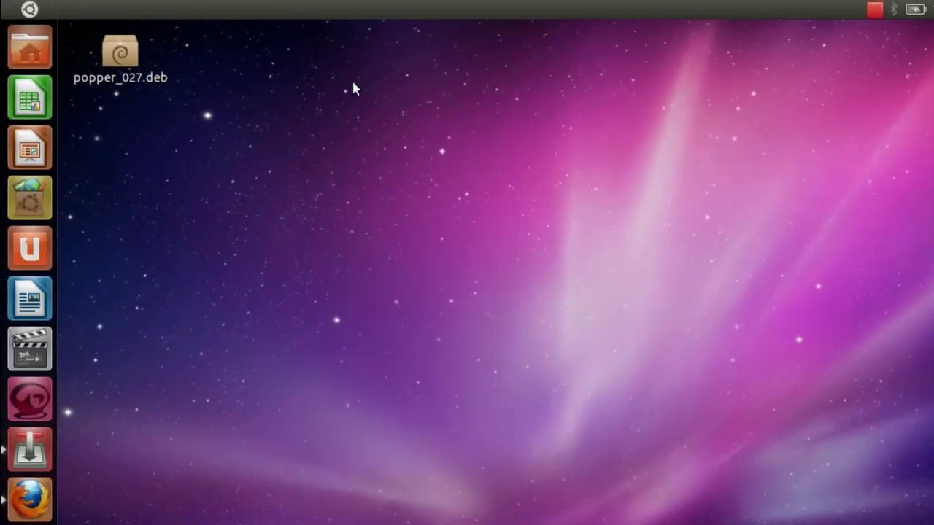
key(super)
text(po)
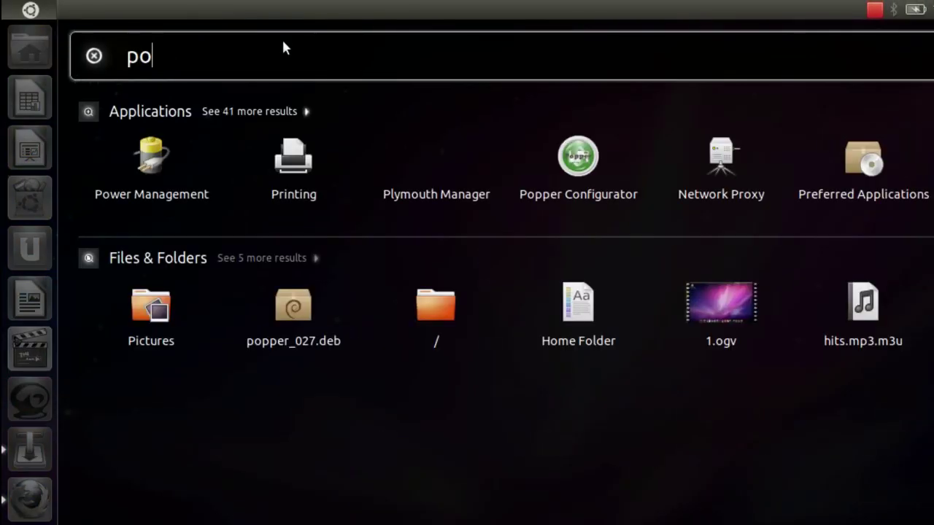
text(pper)
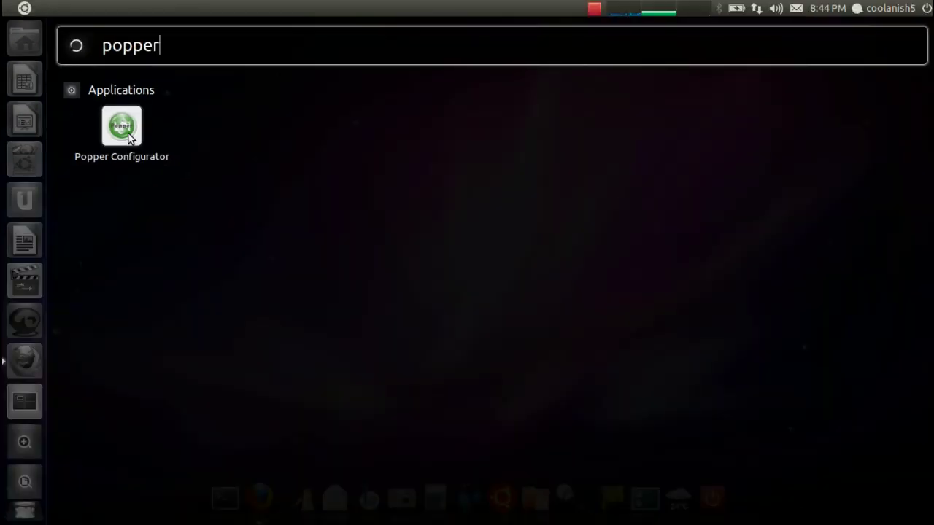
click(129, 134)
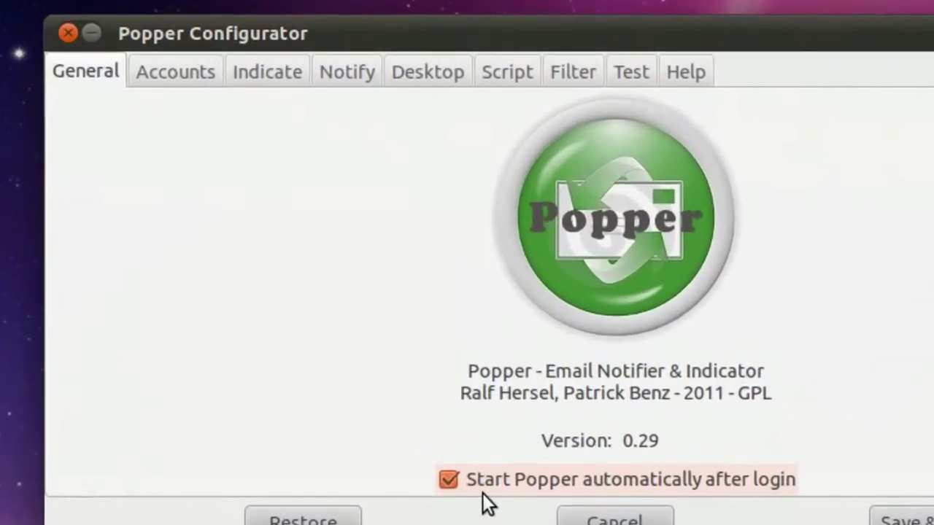
click(186, 72)
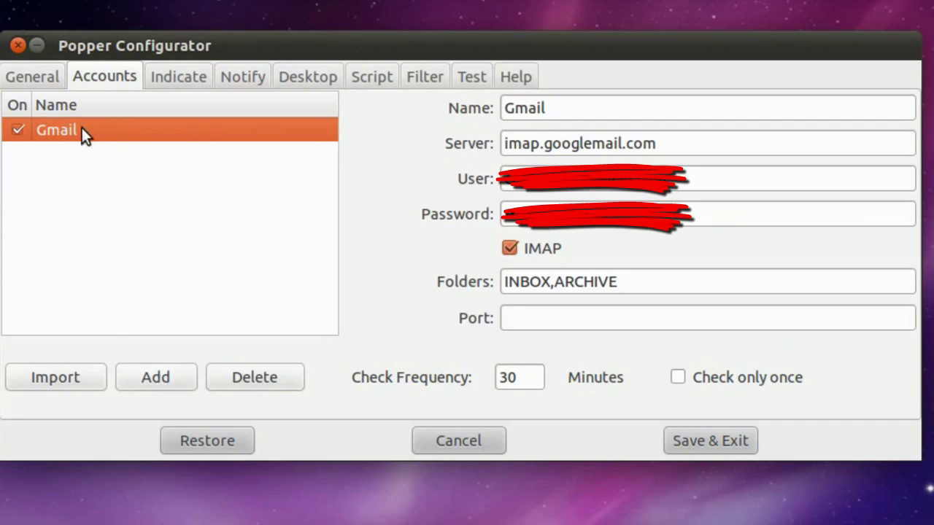
- Turn off IMAP for the Gmail account, change check frequency from 30 to 1 minute, then view Indicate settings
click(578, 179)
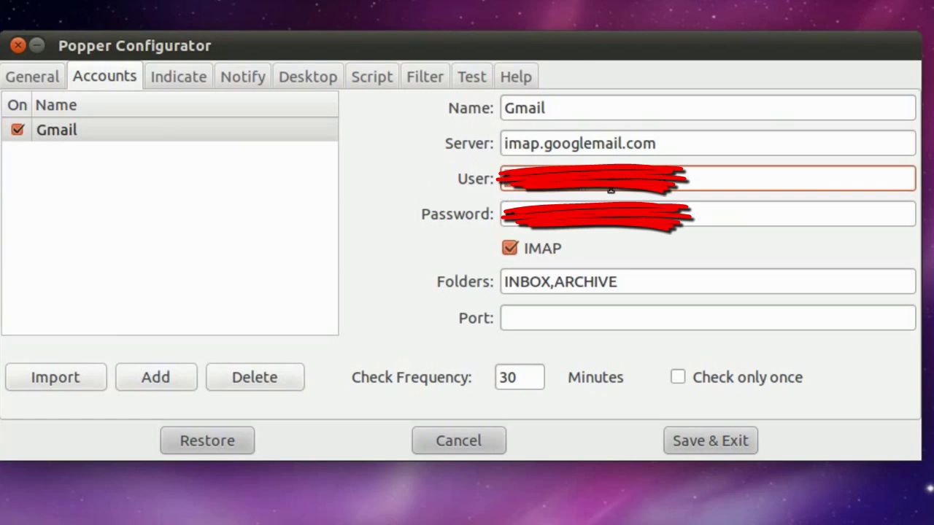
click(729, 210)
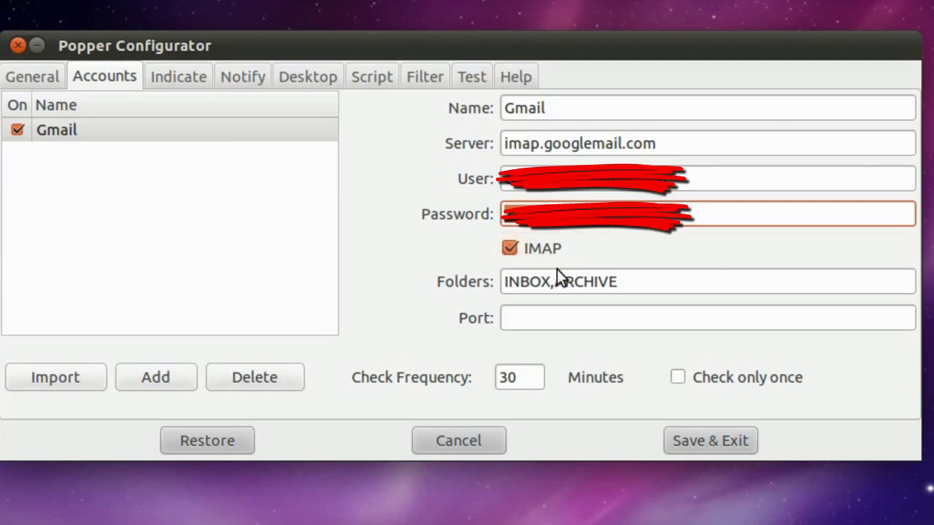
key(Tab)
click(511, 249)
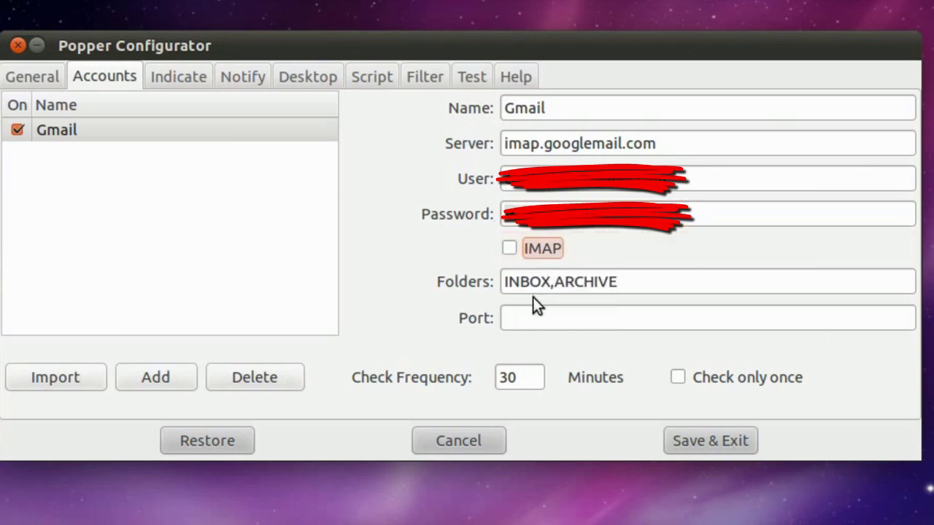
double_click(527, 377)
text(1)
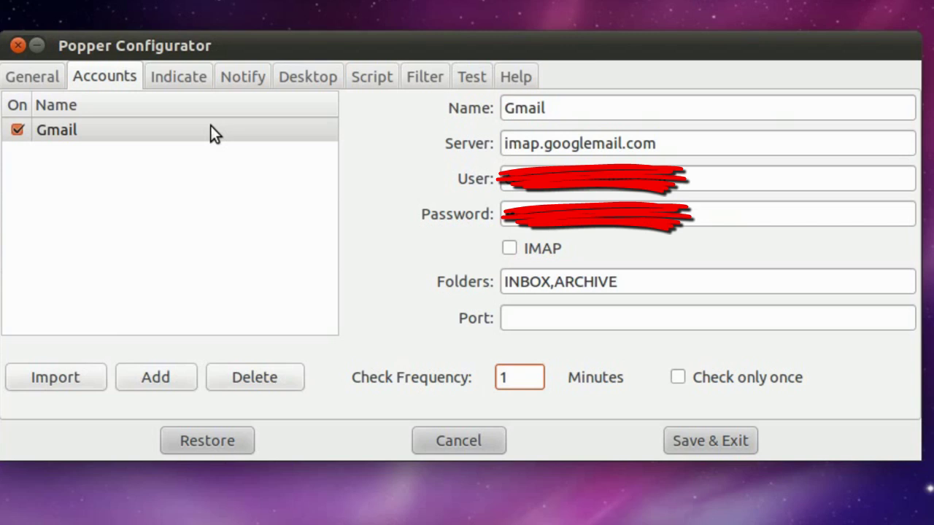
click(189, 79)
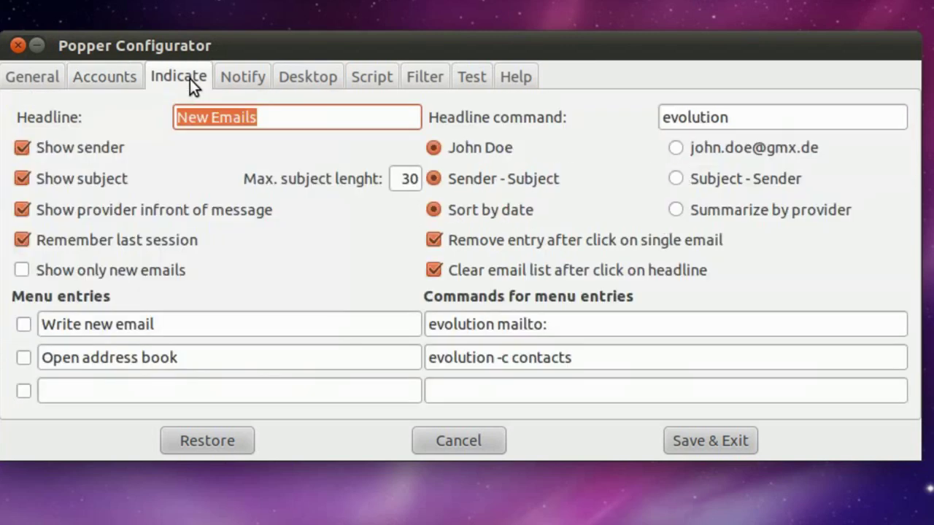
- Review the Notify sound file popper.wav, the Desktop settings, and the empty Script event options
click(251, 79)
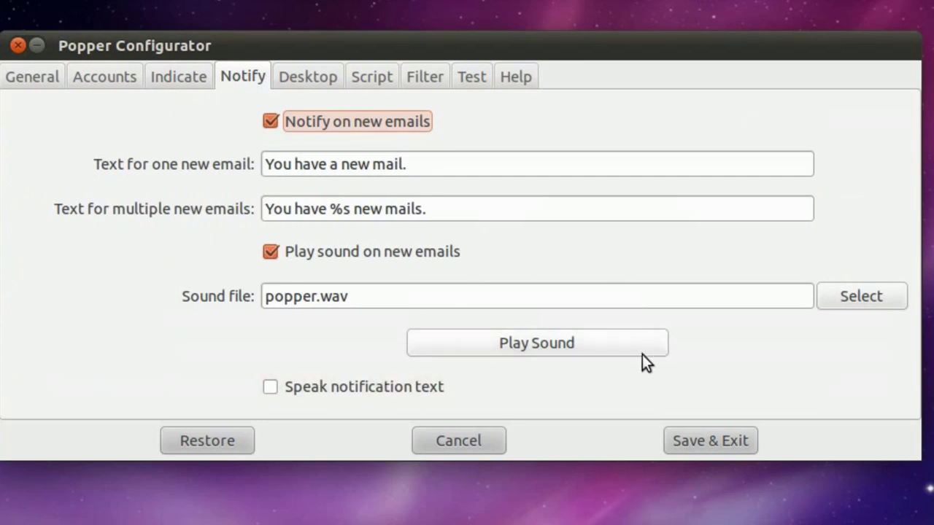
triple_click(536, 287)
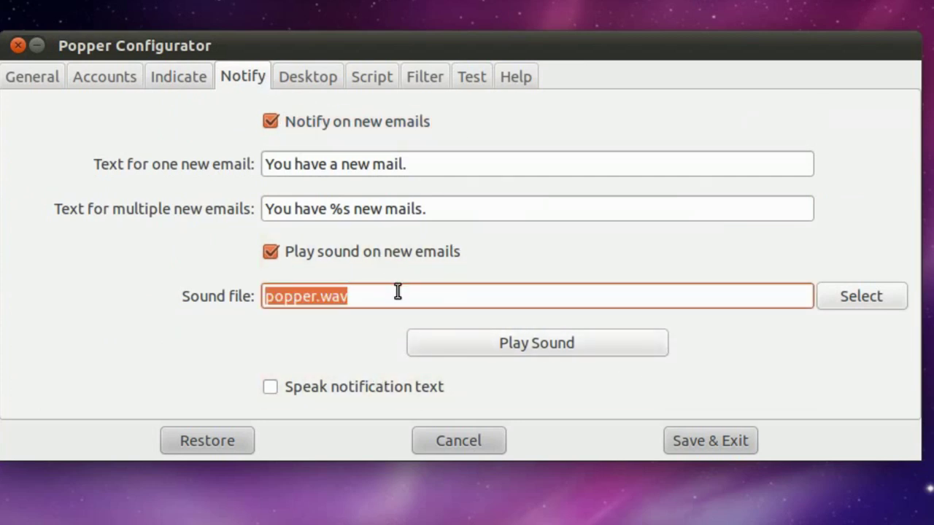
click(398, 292)
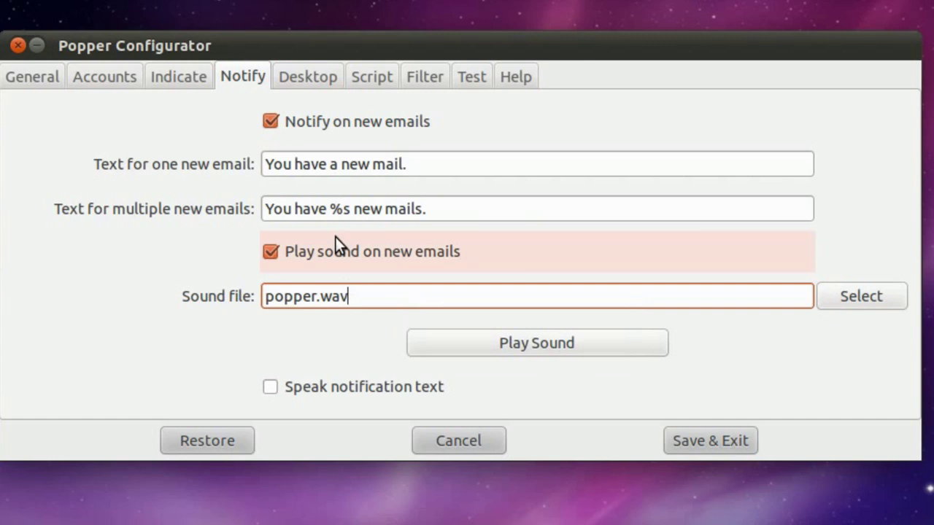
click(309, 78)
click(377, 76)
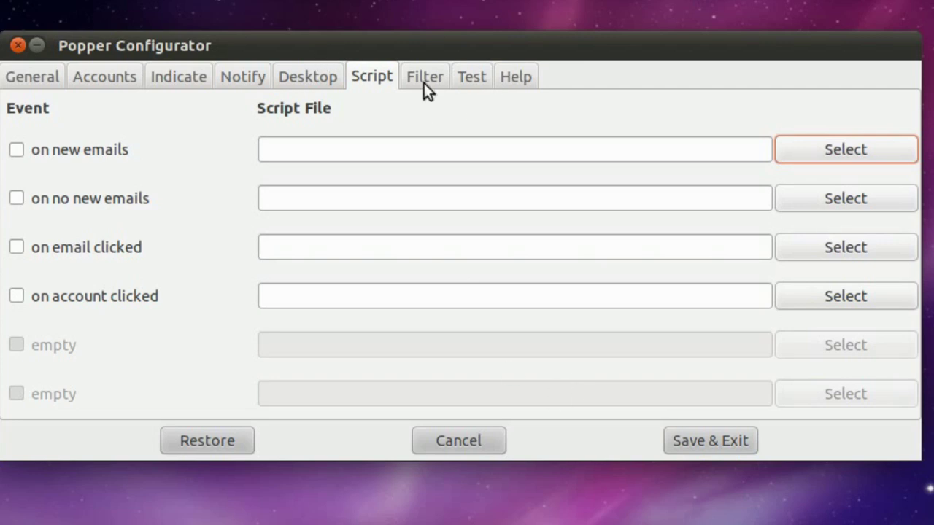
- Save Popper's settings and write 'Hi there Sucker! :) ;)' in the Gmail compose draft
click(698, 441)
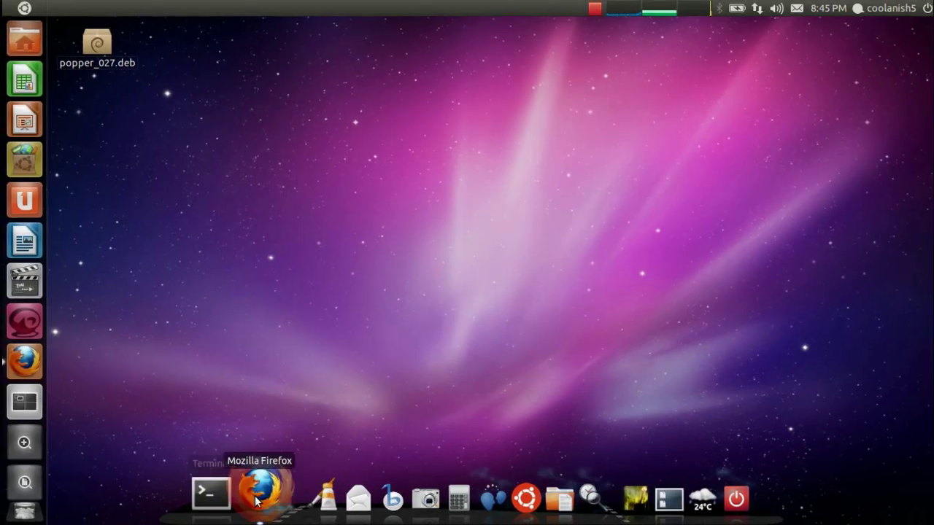
click(252, 490)
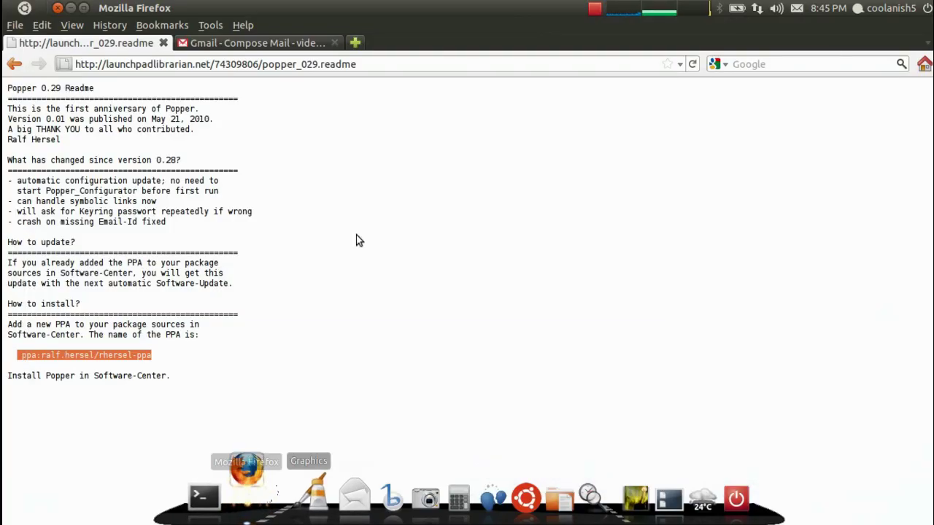
click(246, 45)
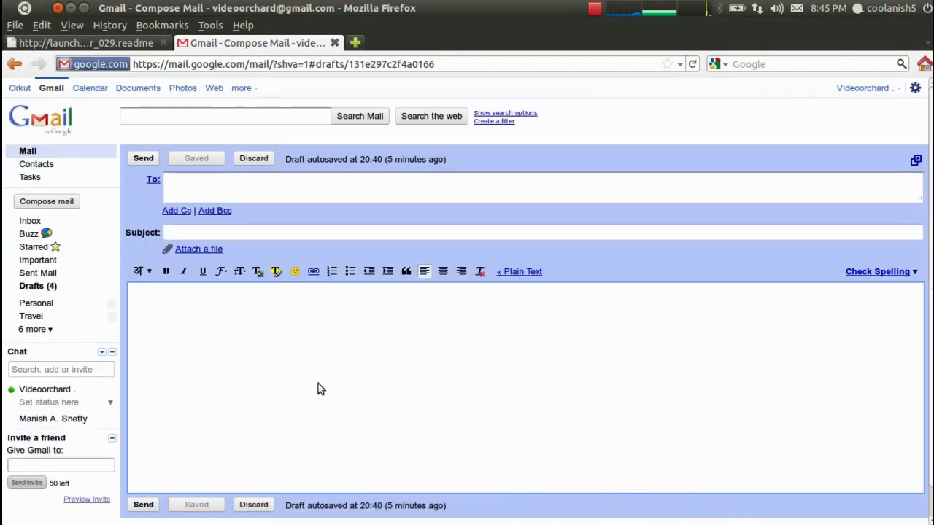
text(Hi there)
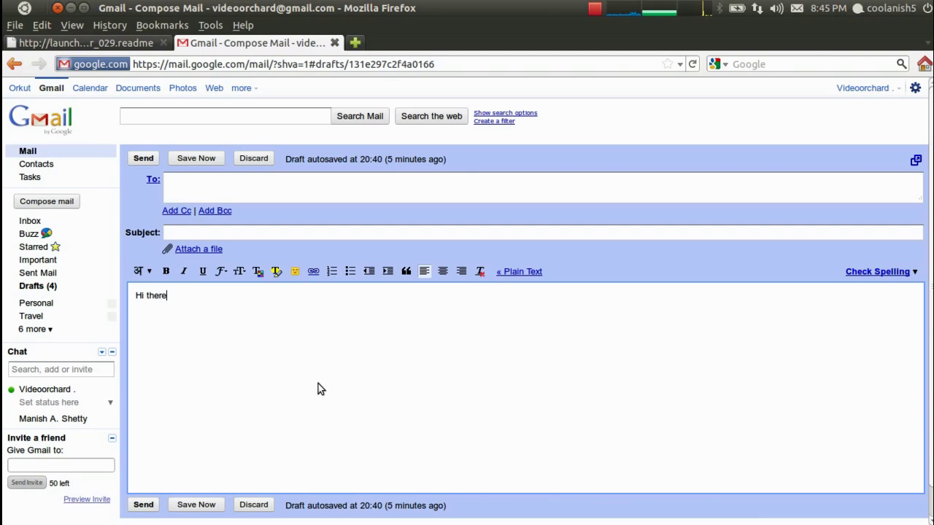
text( Sucker)
text(! :) ;)
text())
click(197, 158)
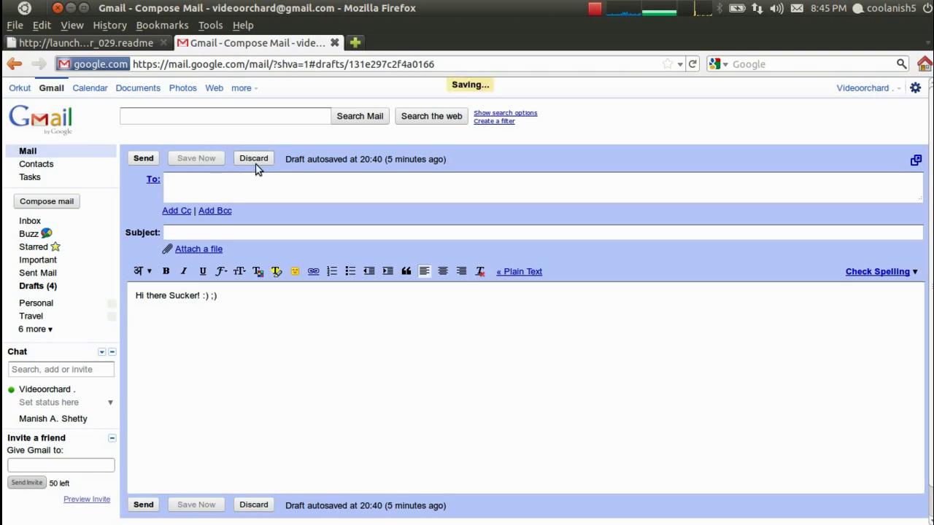
- Address the email to your own account, send it without a subject, and minimise Firefox
click(258, 192)
text(c)
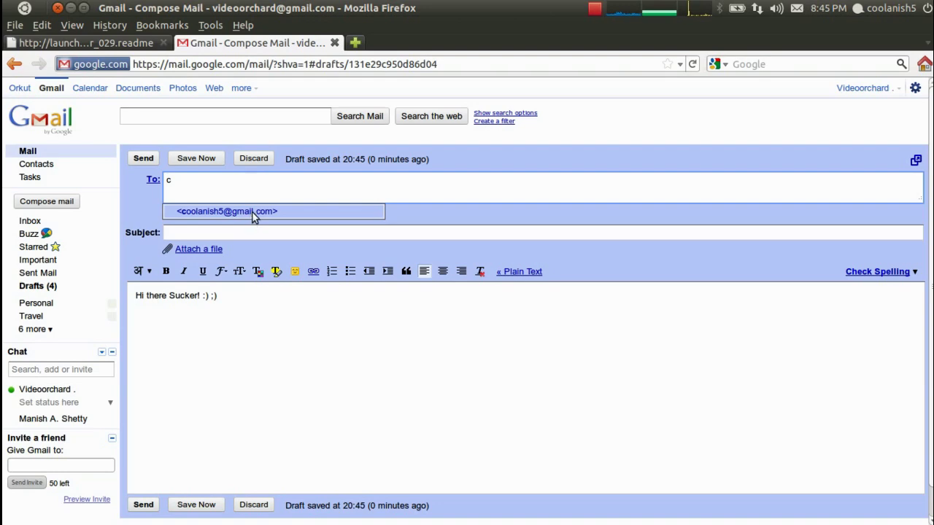
click(252, 213)
click(144, 159)
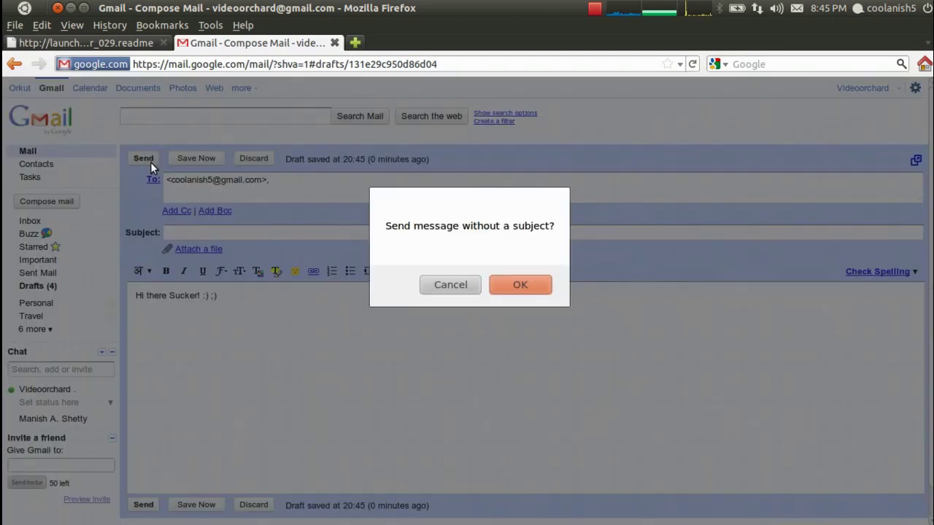
click(533, 285)
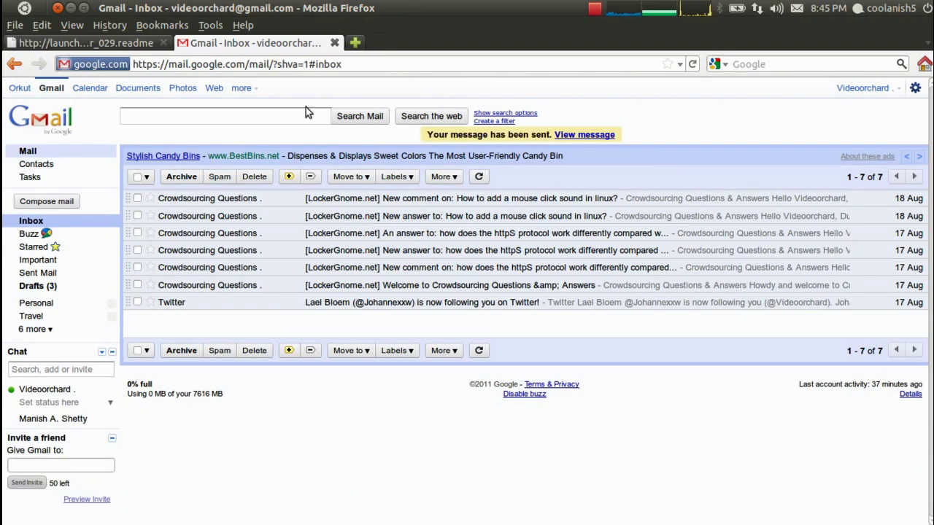
click(71, 9)
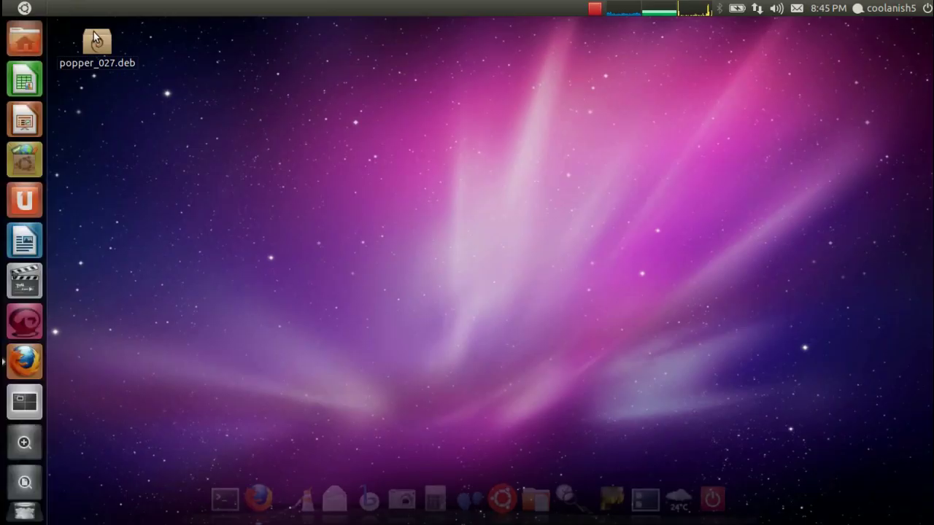